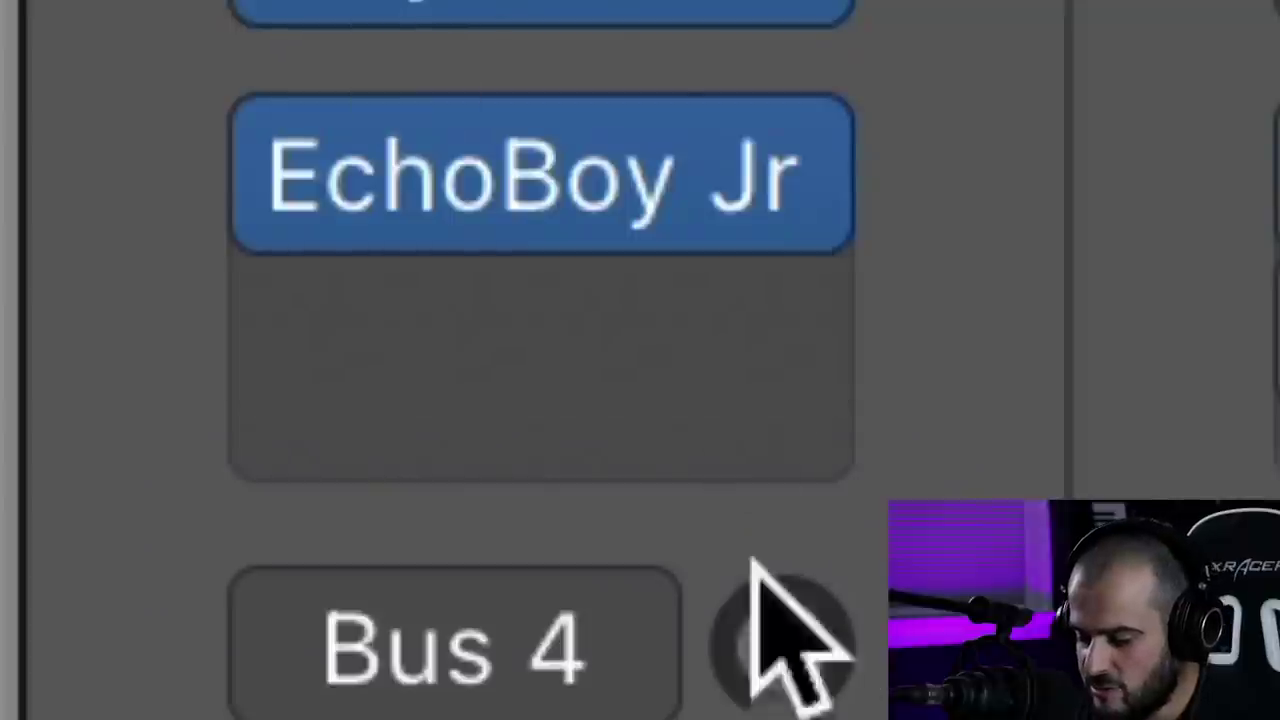
- Switch the EchoBoy Jr delay on the spread this bass track back on, close its plug-in window and play the loop
mouse_move(286, 190)
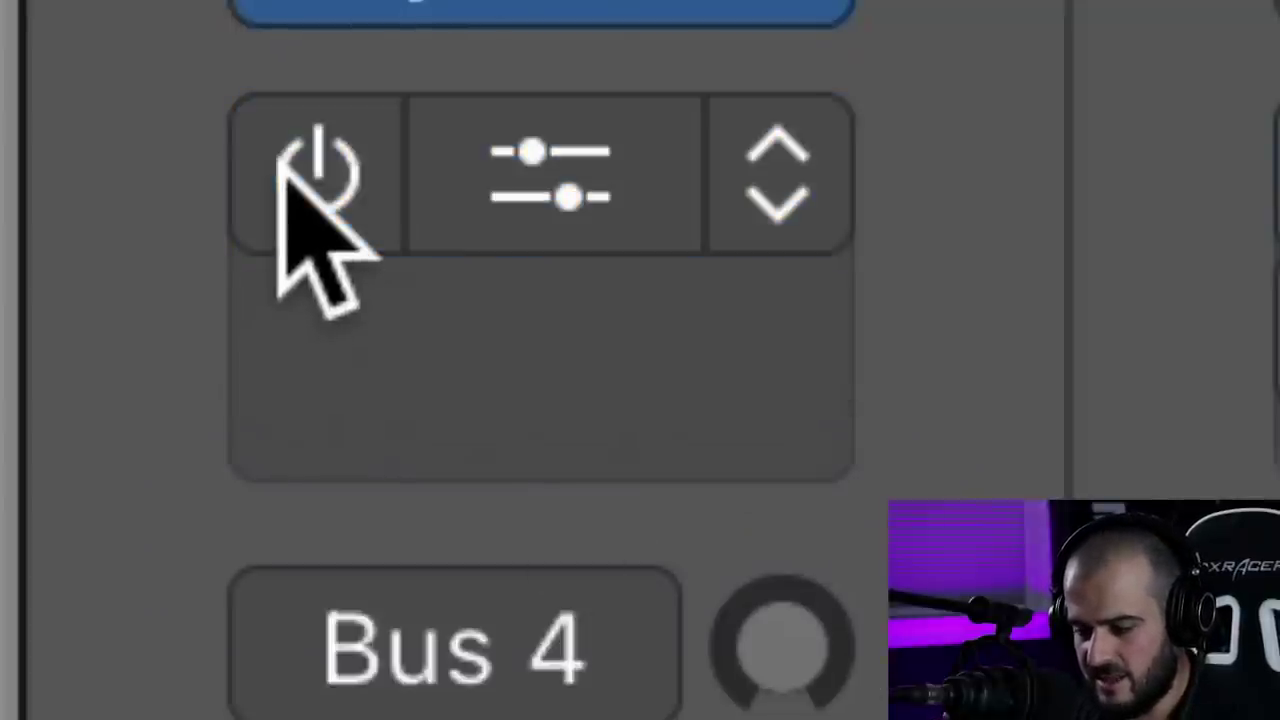
left_click(282, 168)
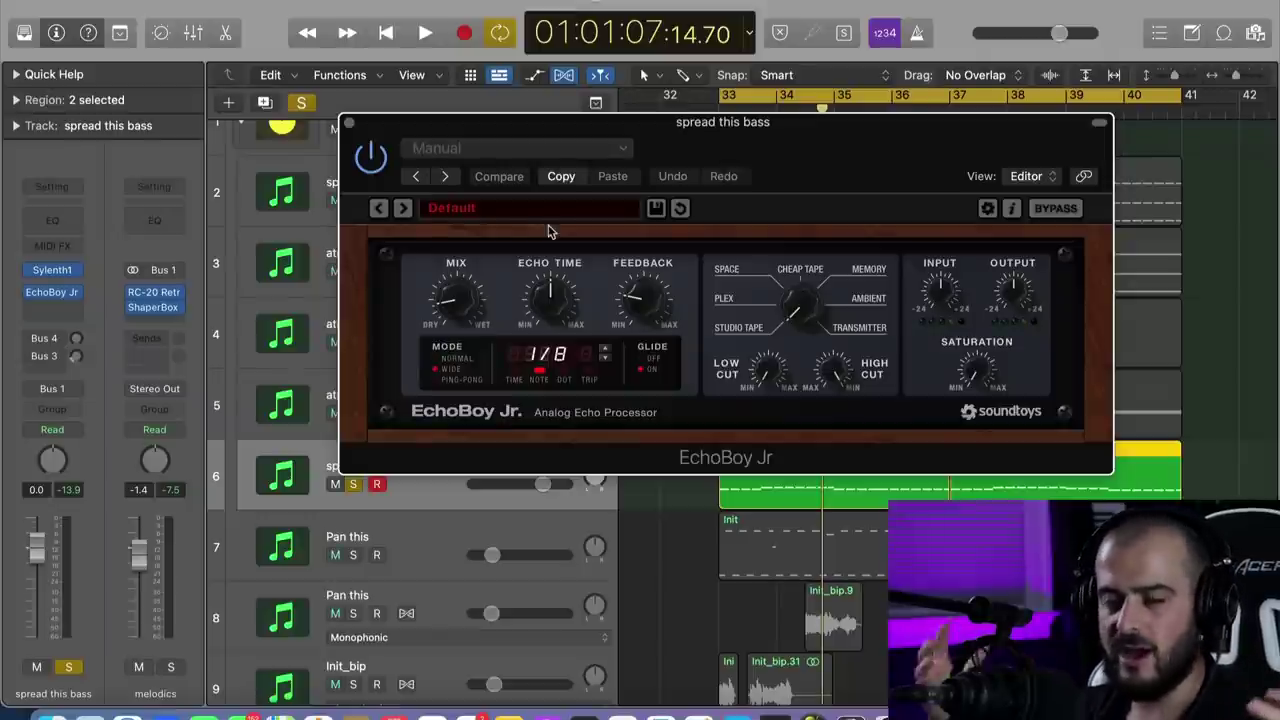
left_click(351, 119)
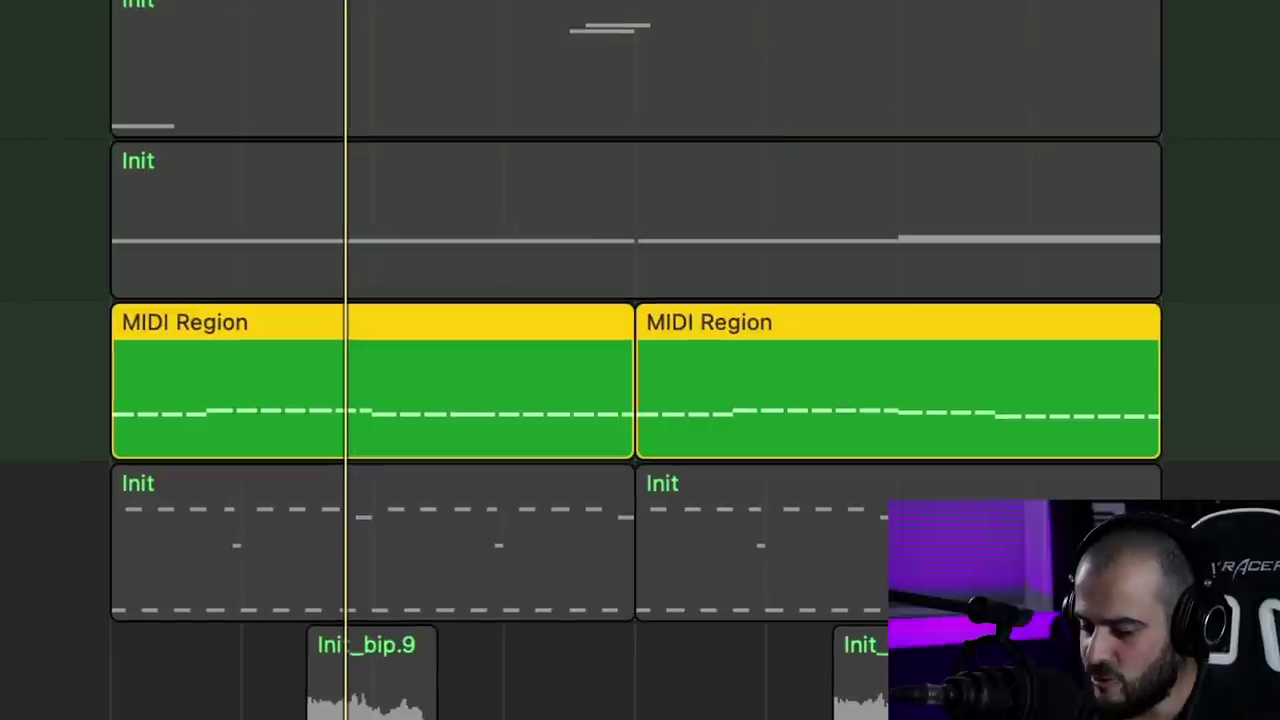
key("space")
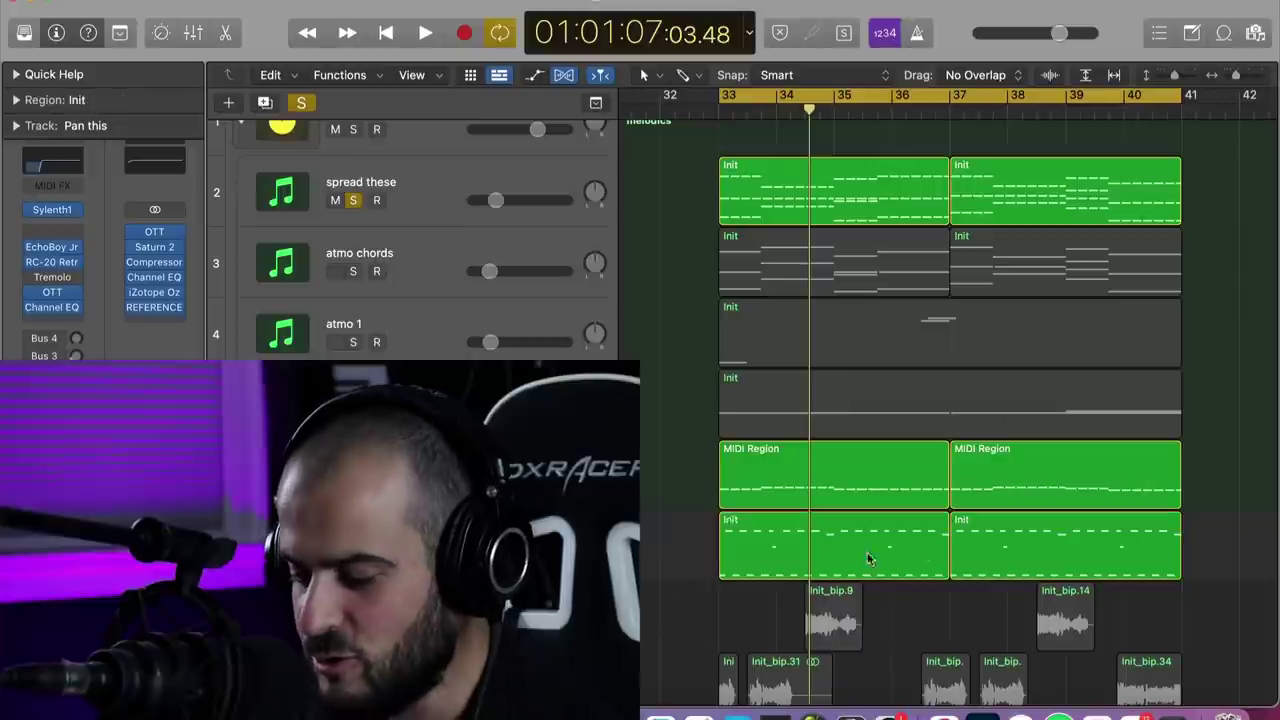
- Replace the Tremolo insert on the Pan this track with Cableguys ShaperBox 2 and add its Pan shaper
left_click(80, 279)
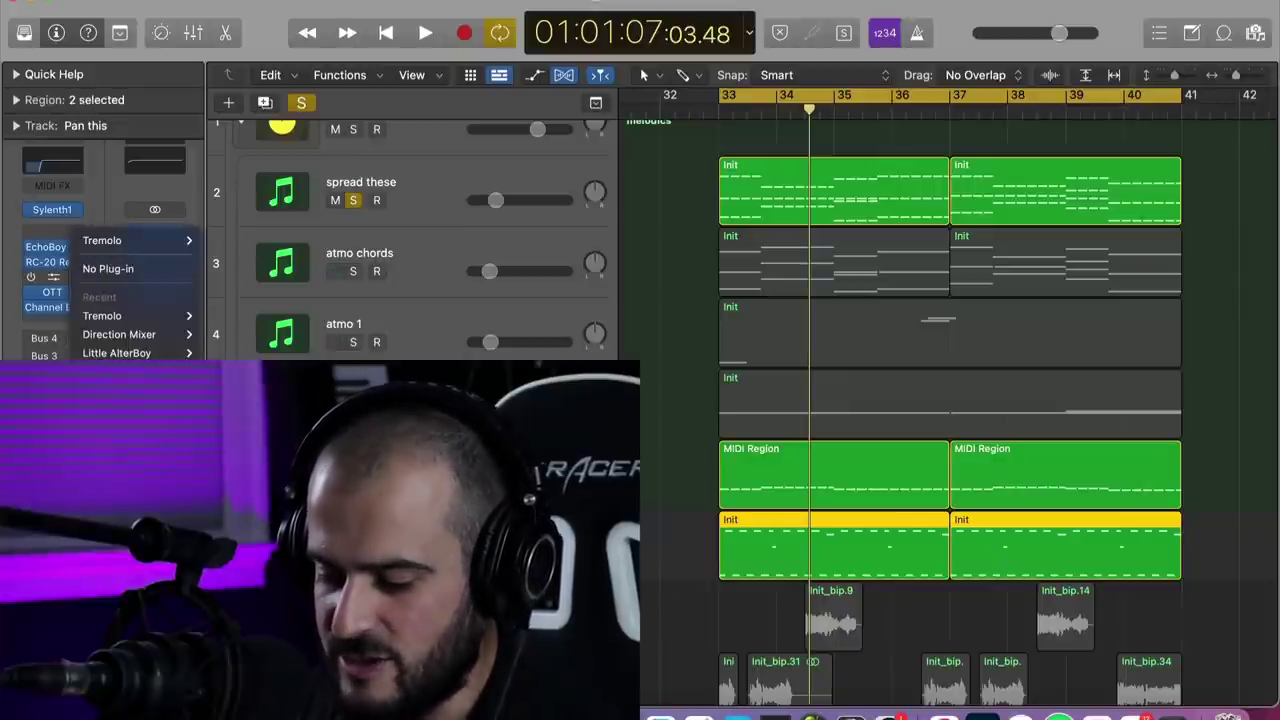
mouse_move(110, 689)
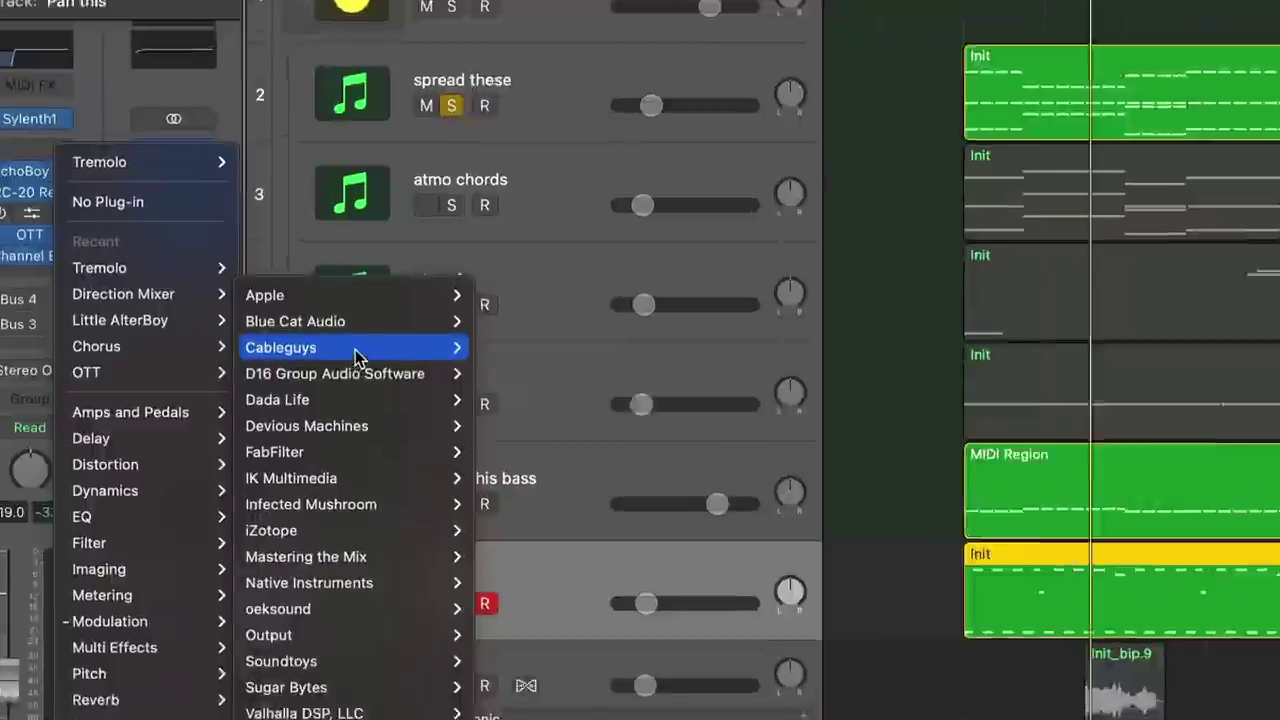
mouse_move(262, 372)
mouse_move(418, 375)
left_click(508, 374)
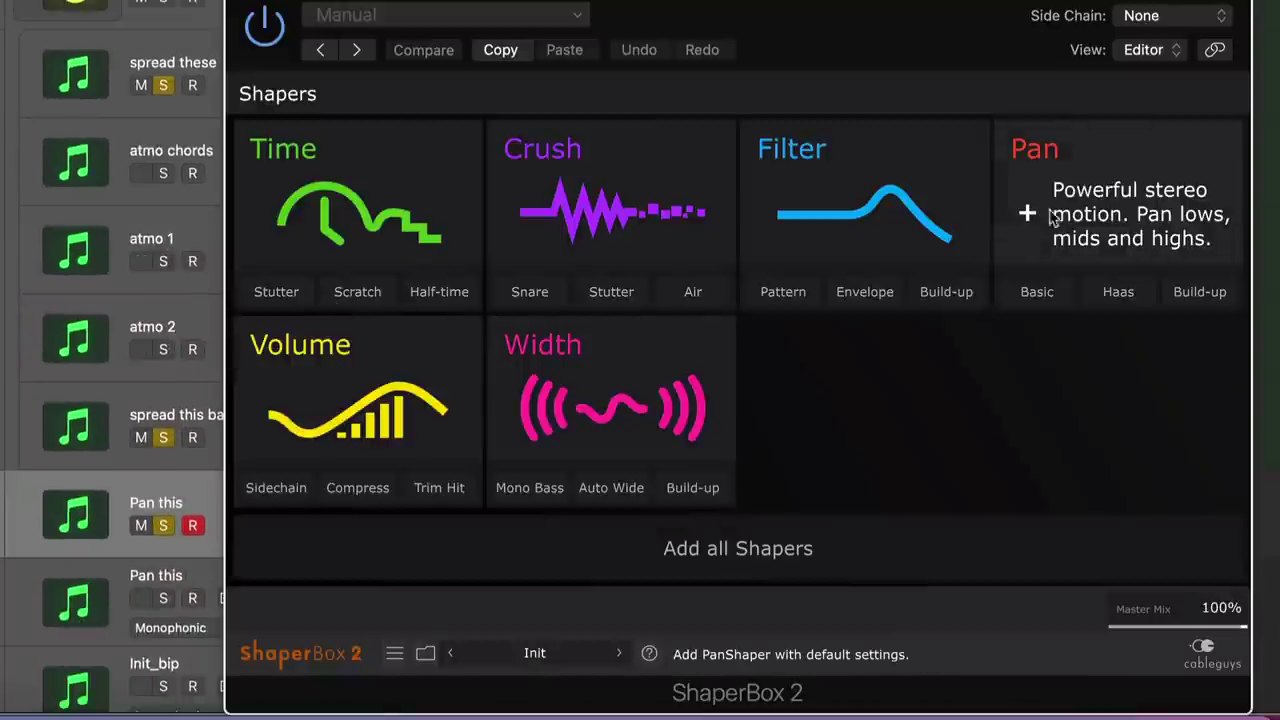
left_click(1052, 217)
left_click_drag(900, 2, 705, 0)
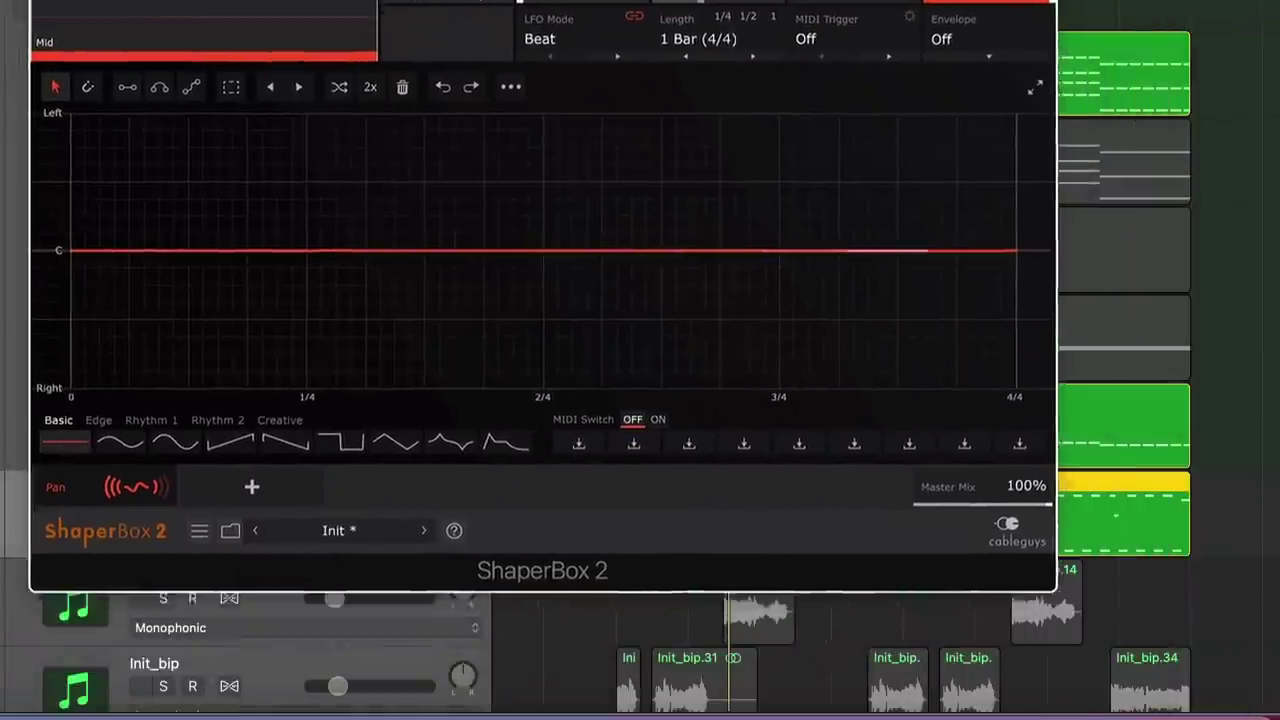
- Load the rising ramp pan shape, bend both halves into an S-curve and set the LFO length to 1/4
left_click(222, 450)
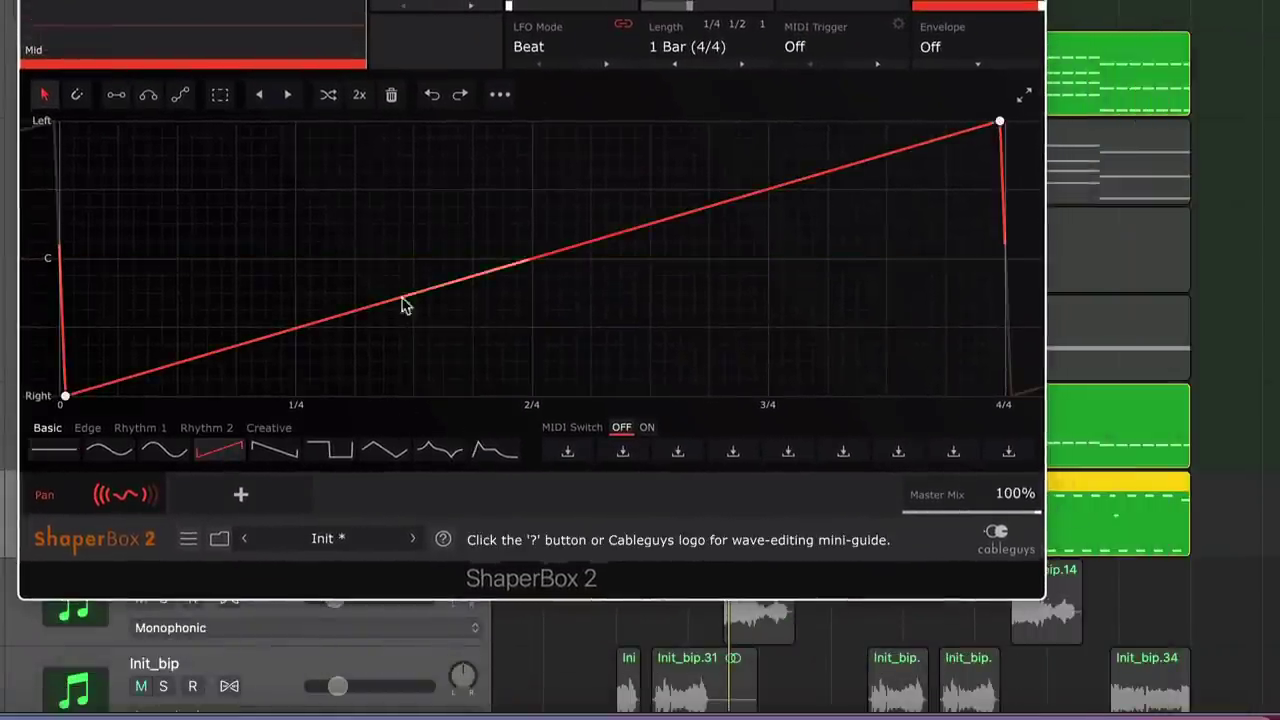
left_click_drag(402, 298, 451, 381)
left_click_drag(620, 294, 580, 121)
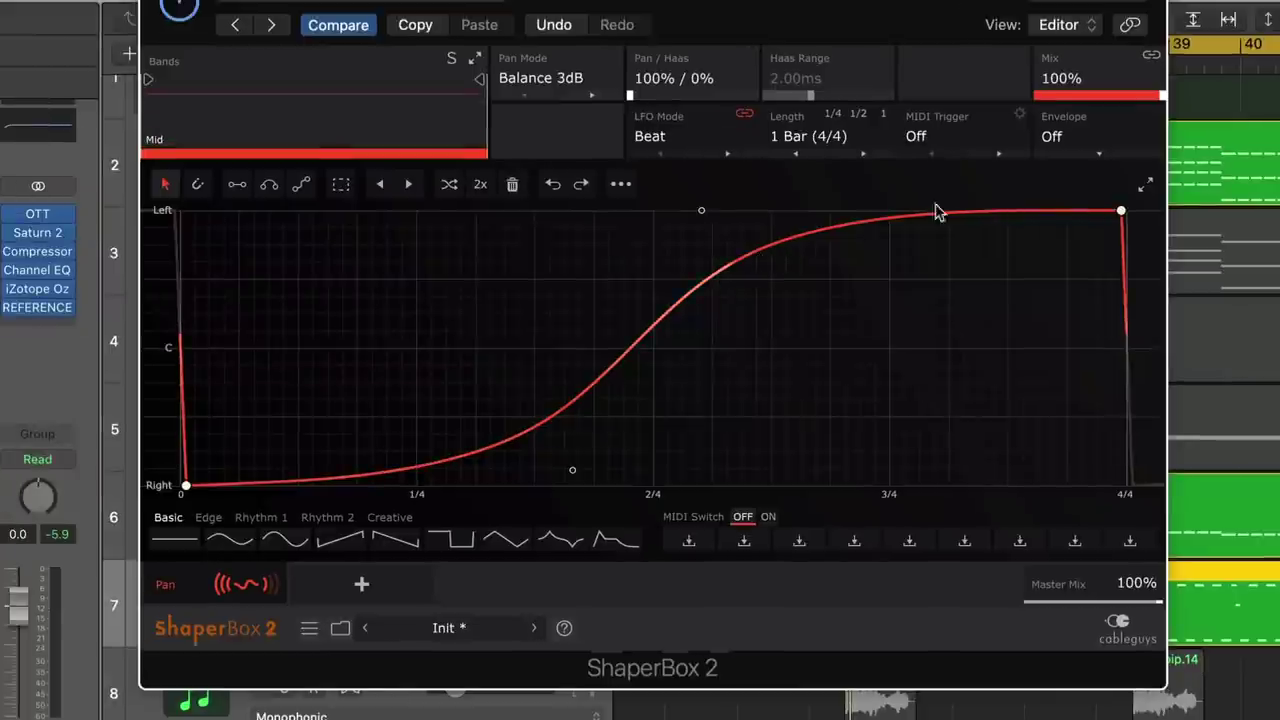
left_click(846, 137)
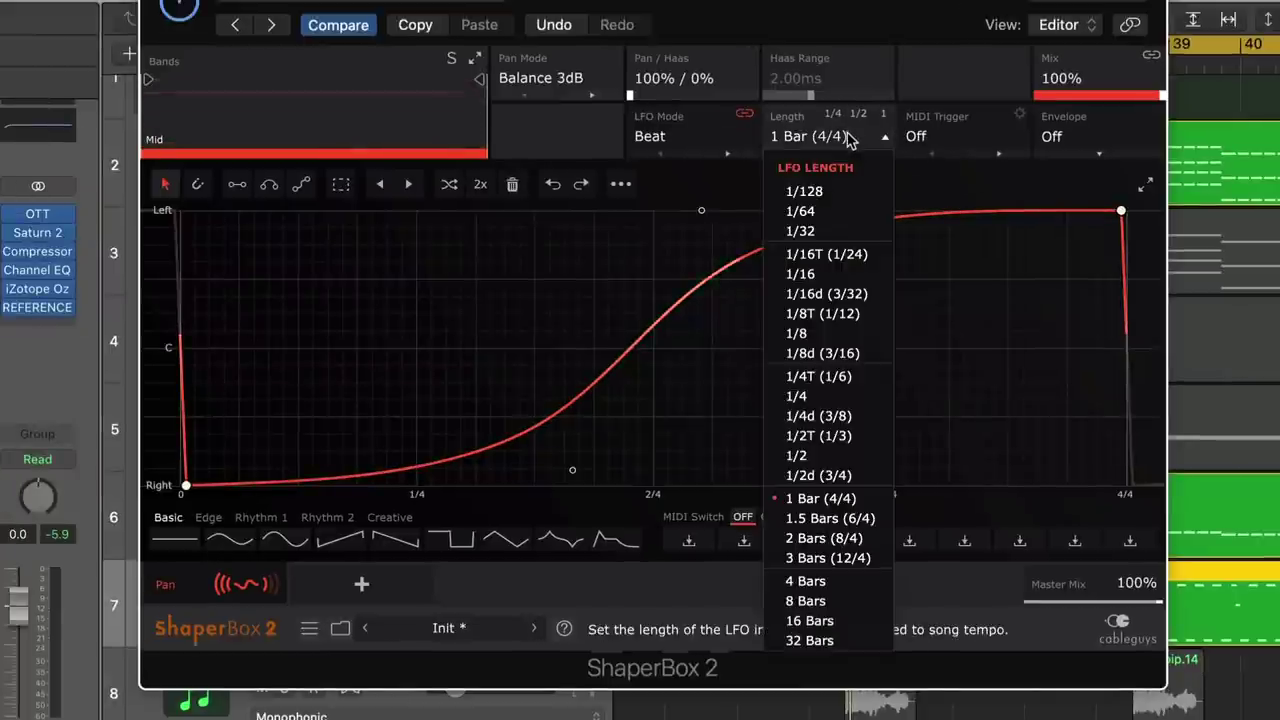
left_click(805, 396)
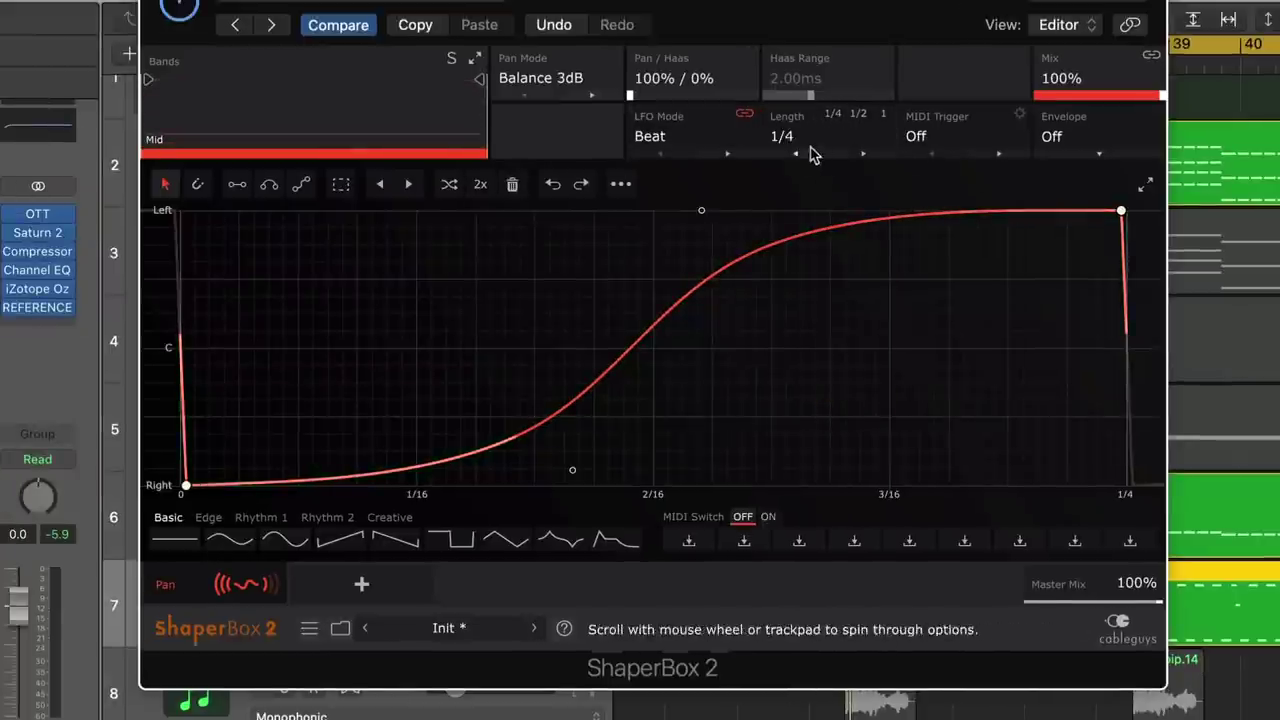
- Turn off solo on the spread this bass track and audition the auto-panned part without the bass
key("space")
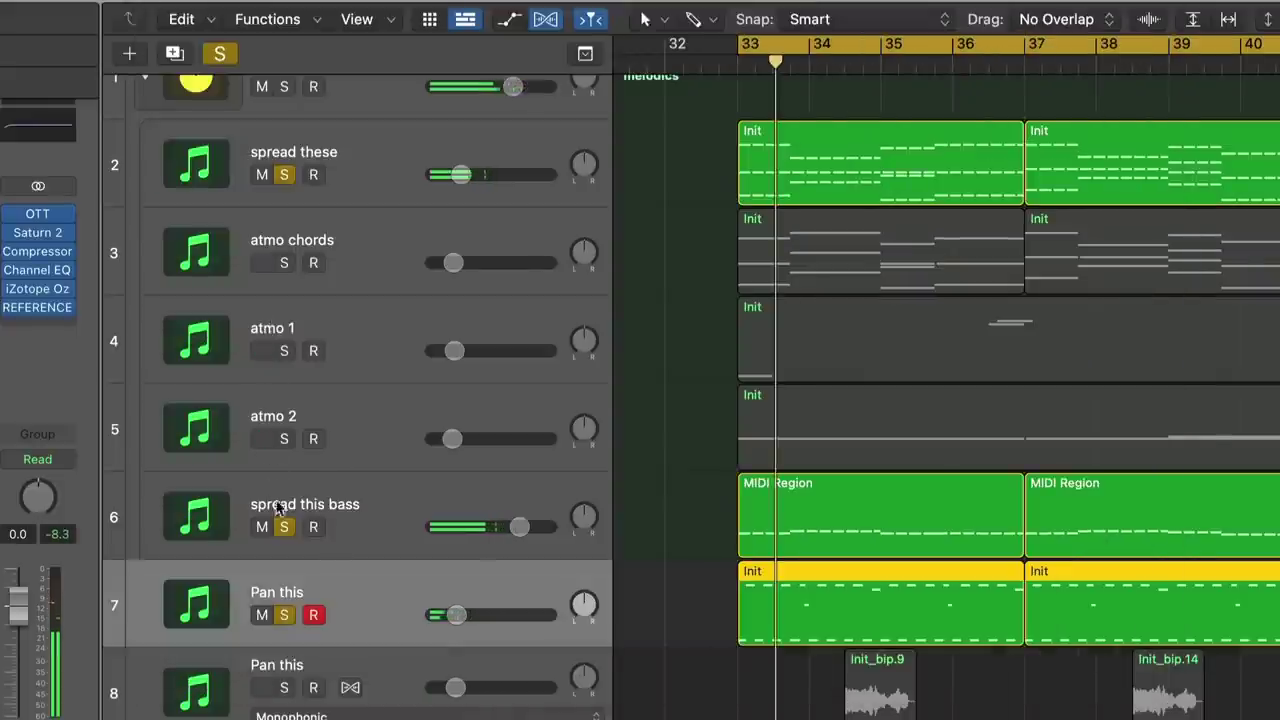
left_click(284, 528)
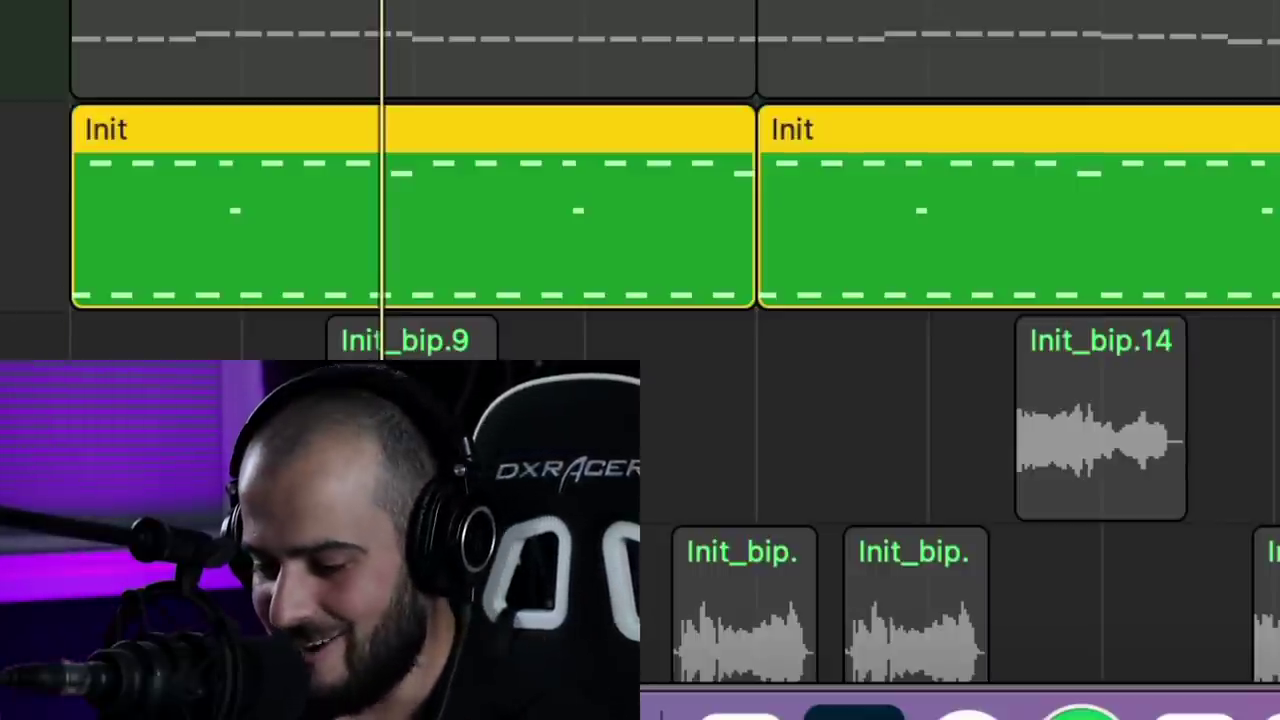
key("space")
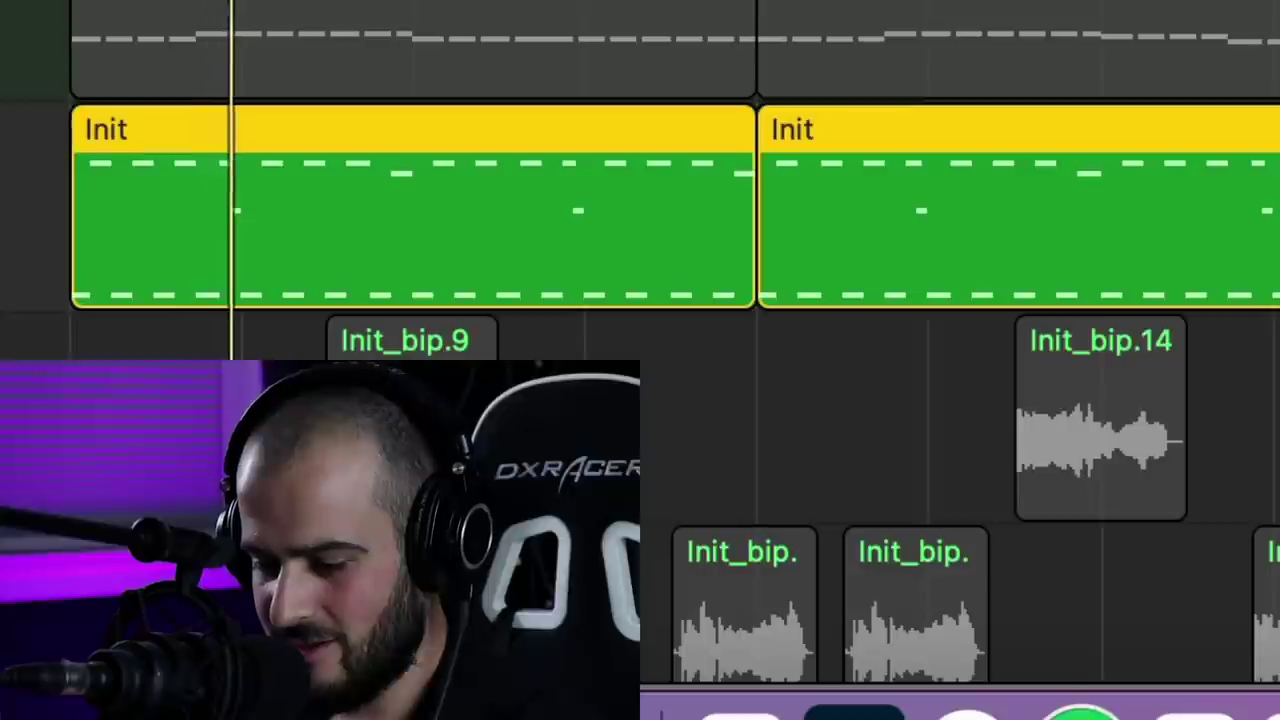
key("space")
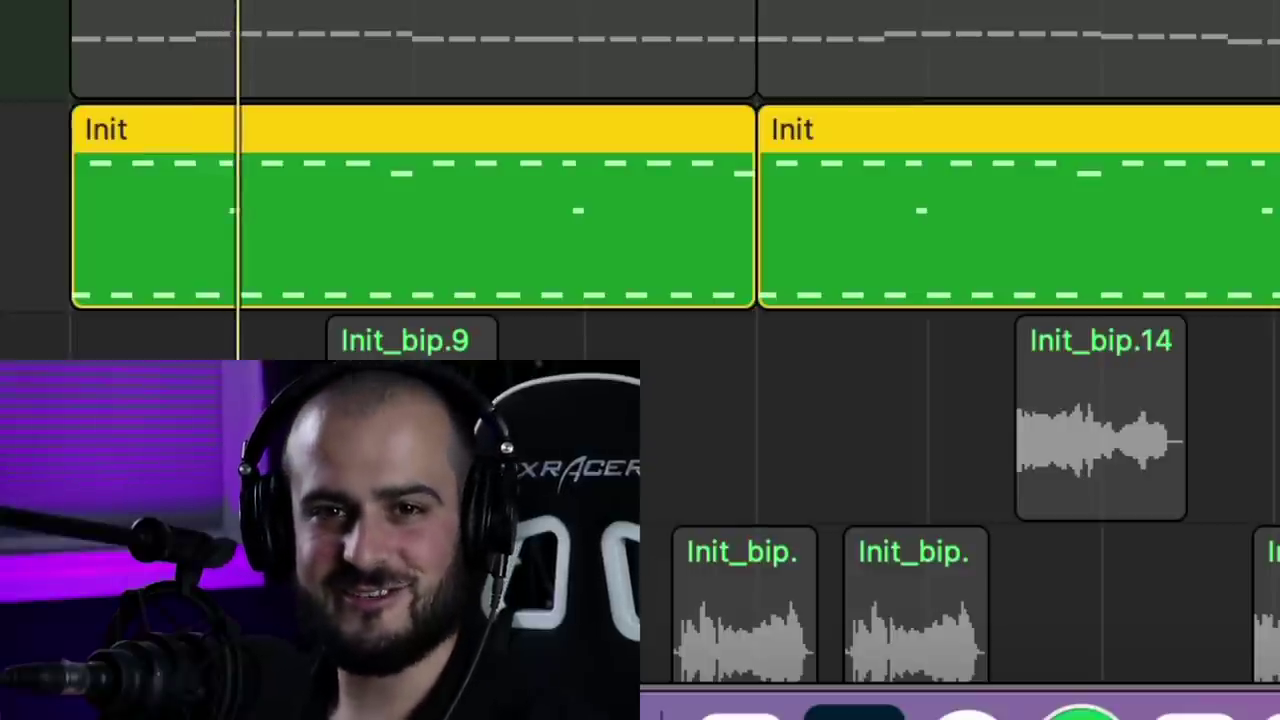
key("space")
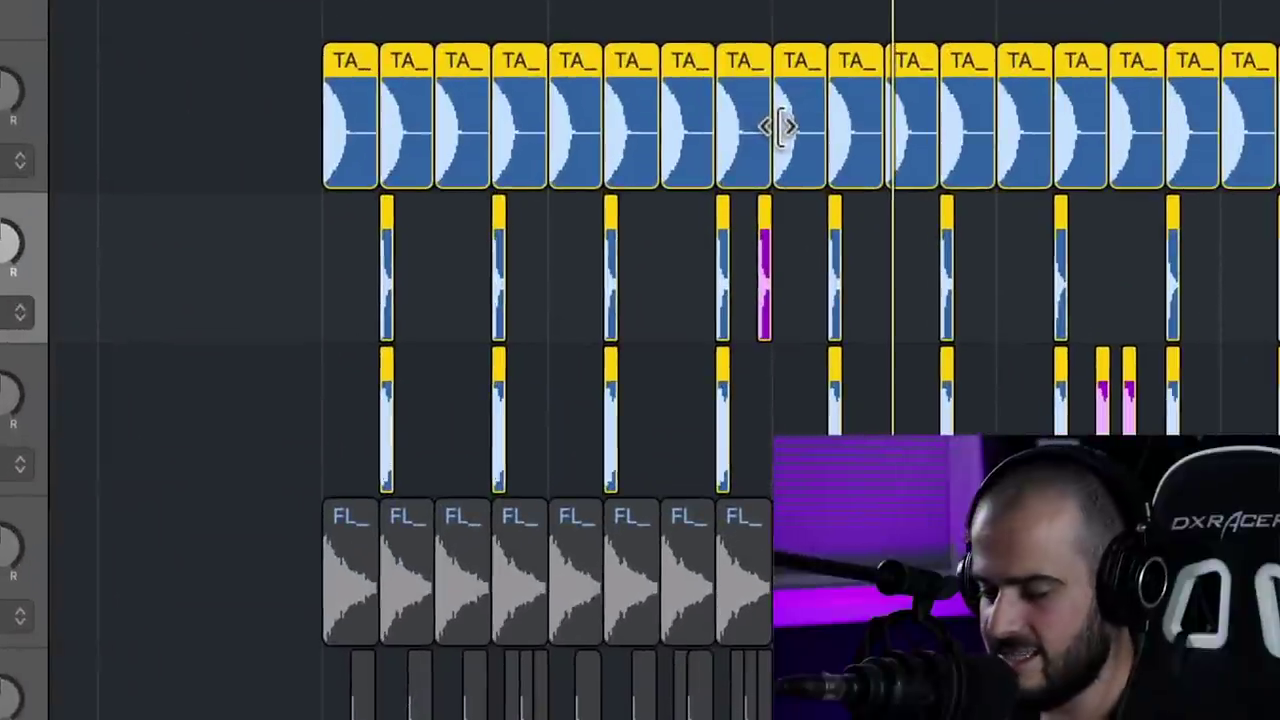
- Stop playback, select the lower percussion track with the two purple hits and create a new track with duplicate settings
key("space")
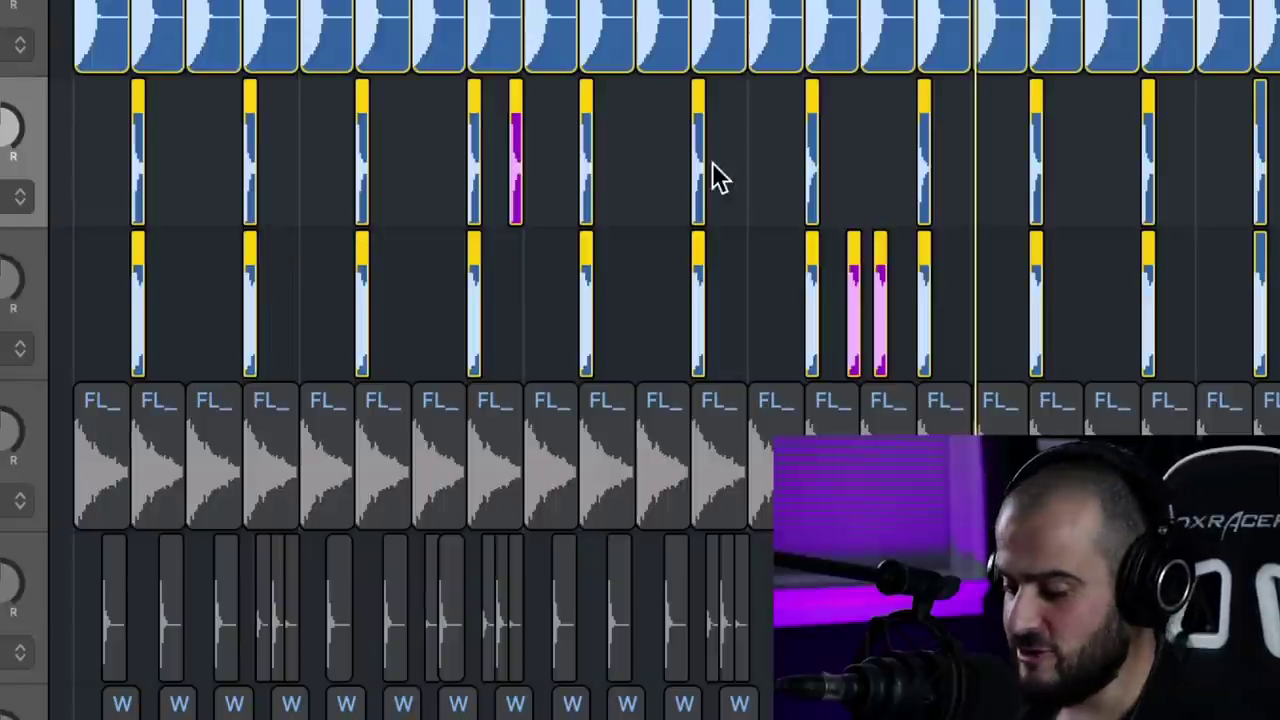
left_click_drag(846, 190, 910, 332)
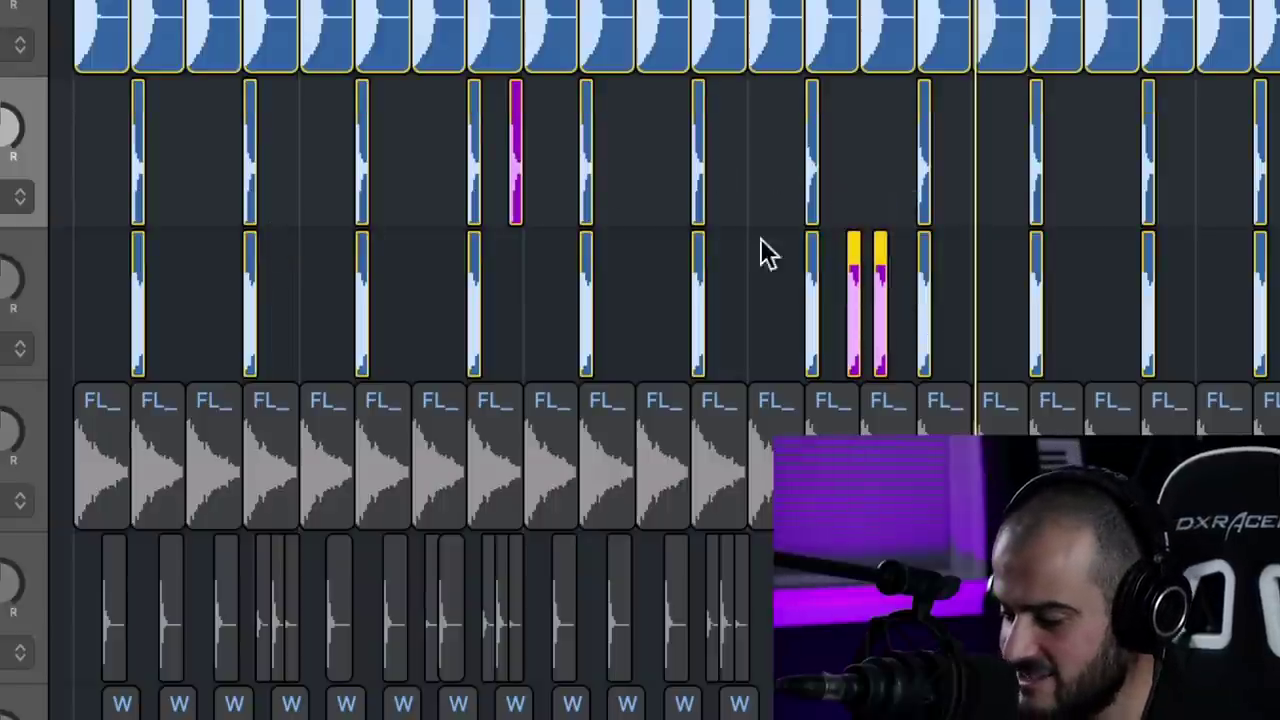
left_click(20, 250)
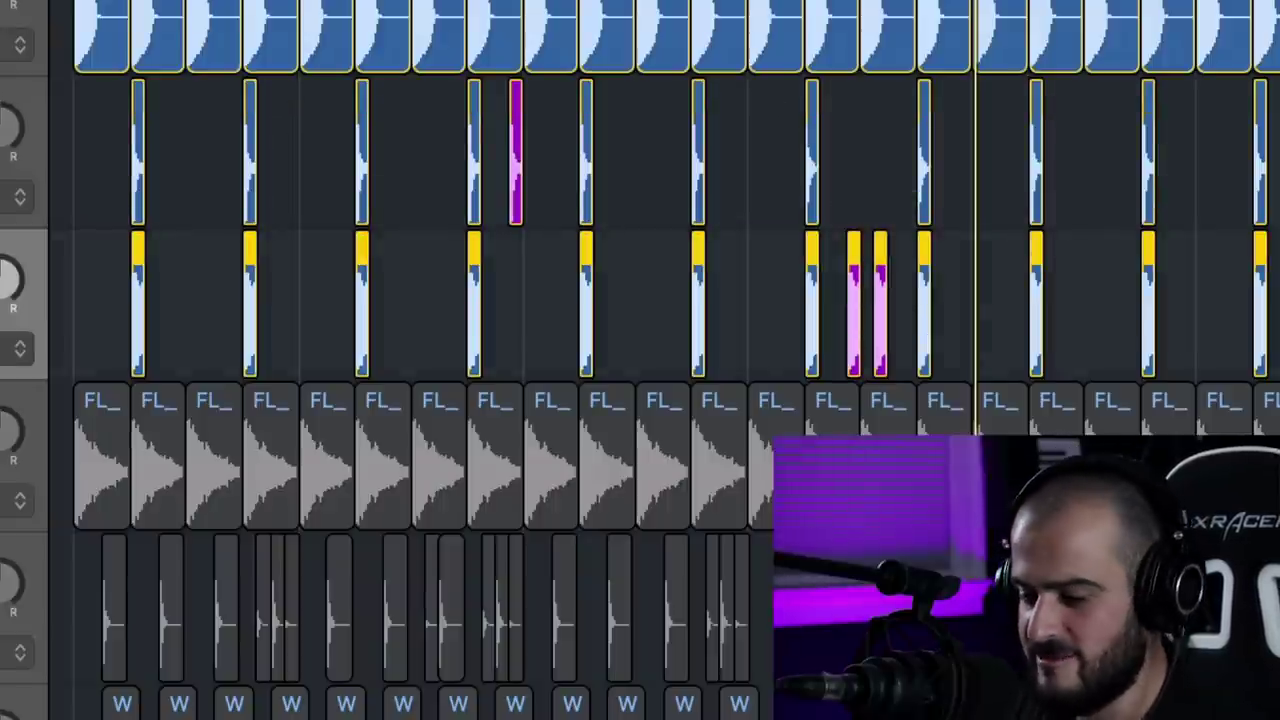
key("super+d")
- Move the upper percussion track's purple hit and the lower track's two purple hits onto the new empty tracks
scroll(664, 360, "up", 5)
scroll(664, 360, "left", 4)
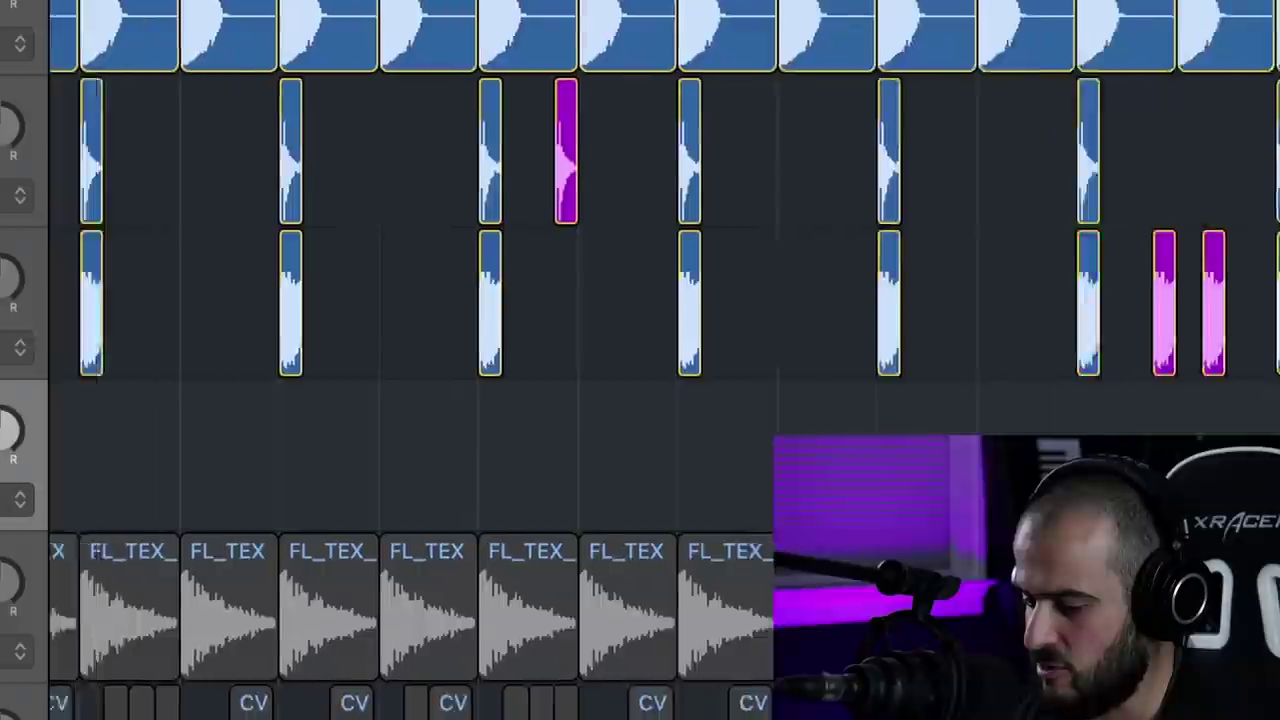
scroll(778, 190, "left", 3)
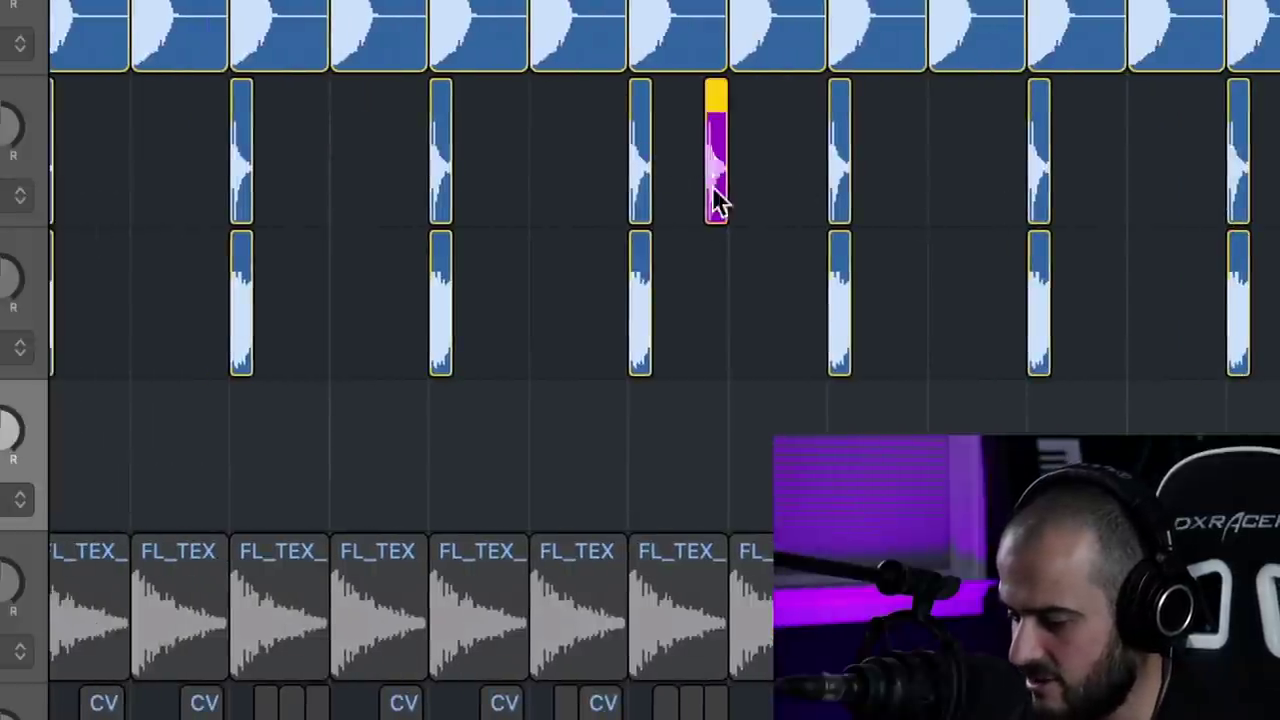
left_click_drag(718, 200, 718, 328)
left_click_drag(718, 380, 720, 400)
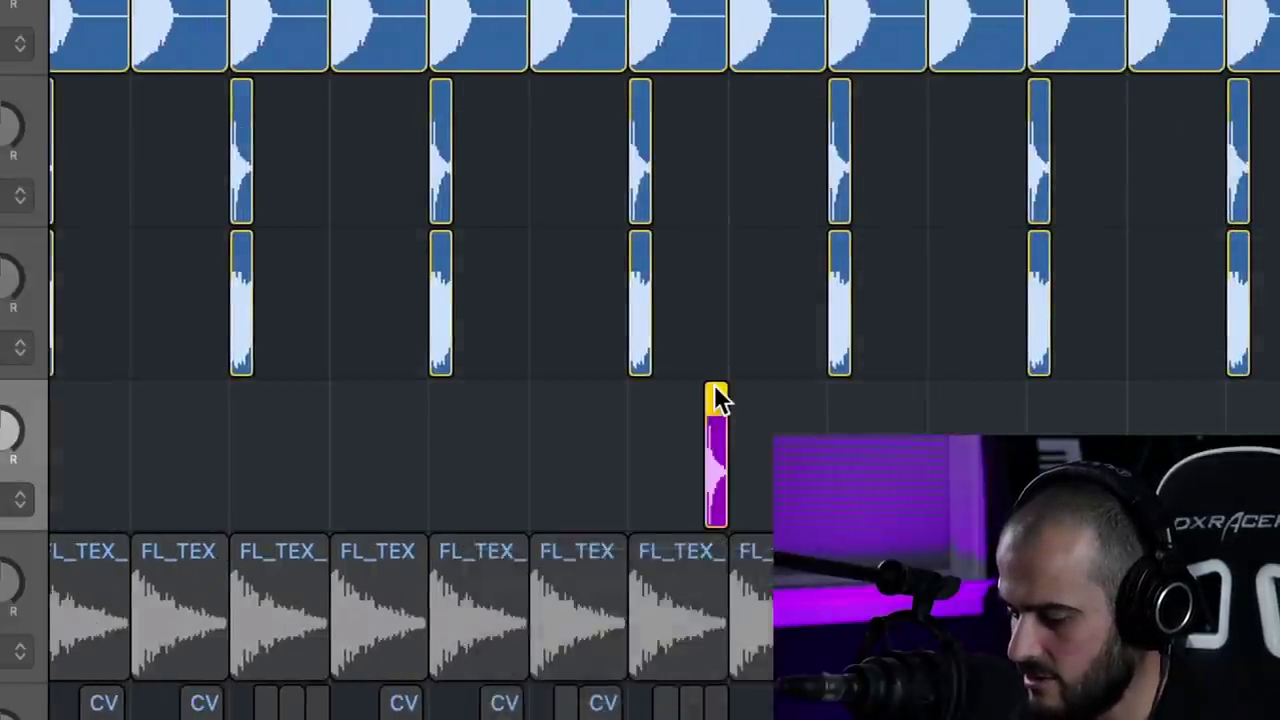
scroll(720, 400, "down", 3)
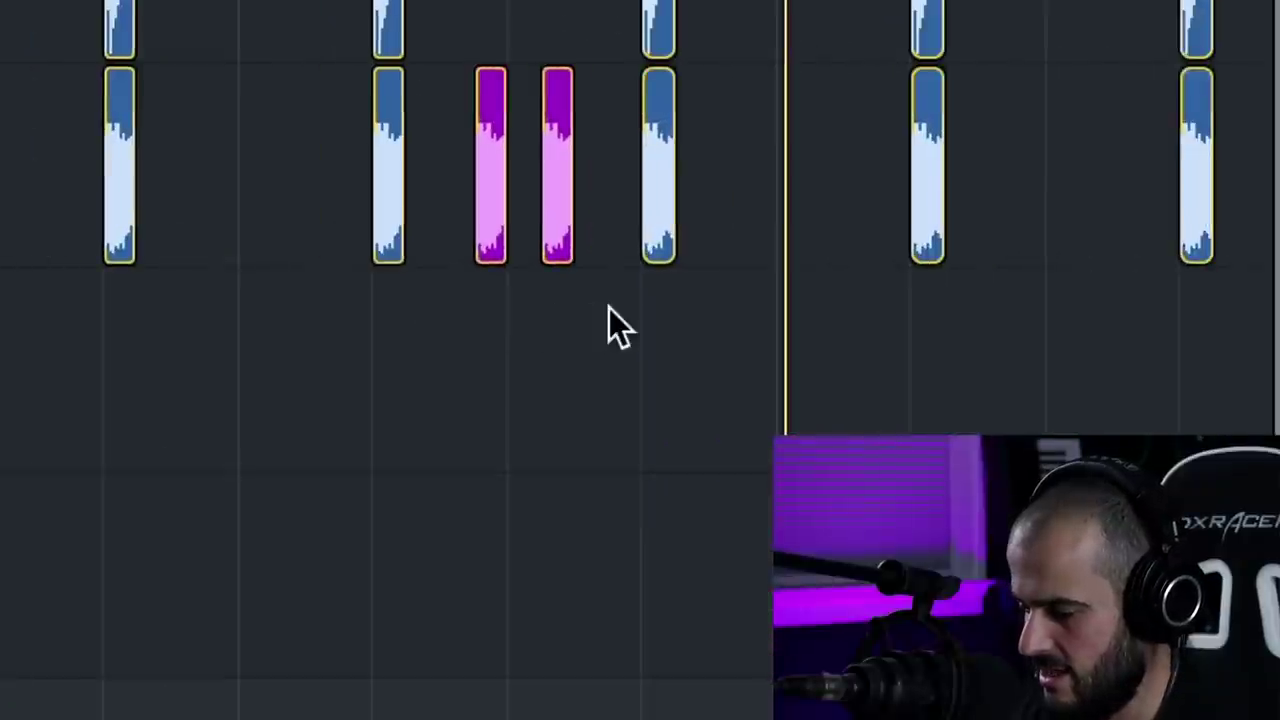
left_click_drag(609, 307, 496, 383)
- Pan the lowest new percussion track right and the one above it left, and select the three moved purple hits
left_click_drag(467, 551, 467, 551)
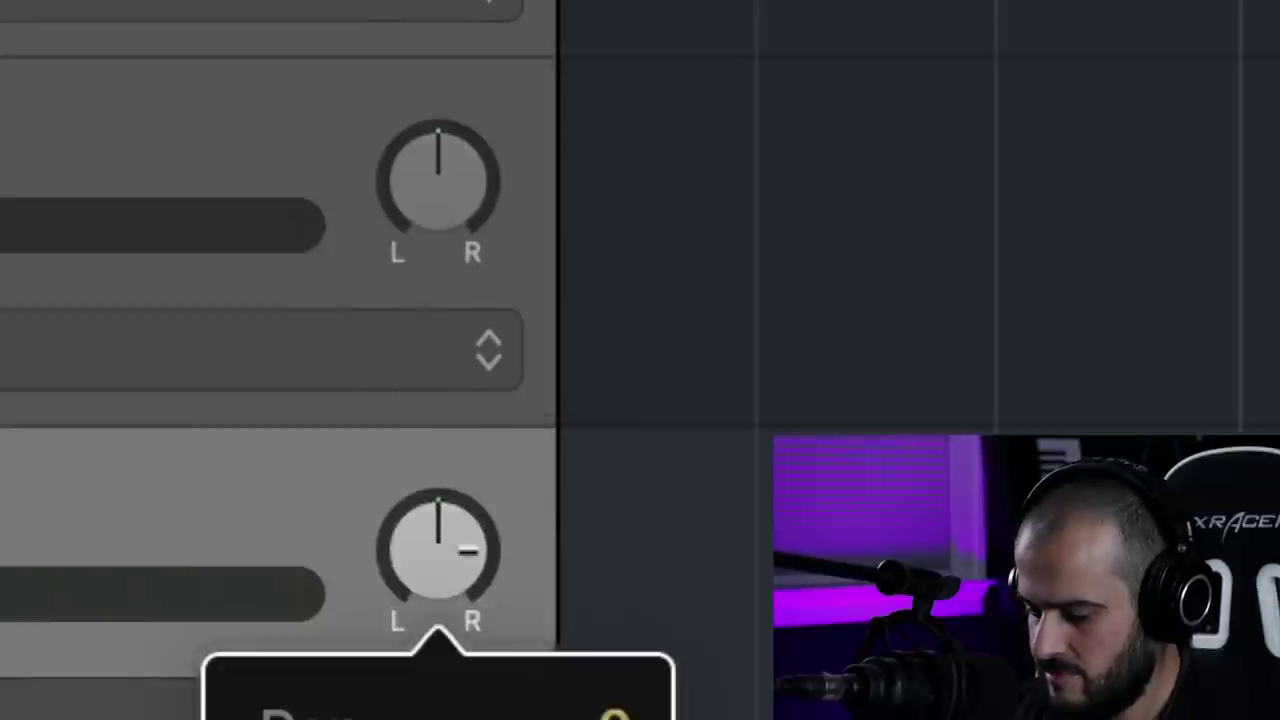
left_click(449, 175)
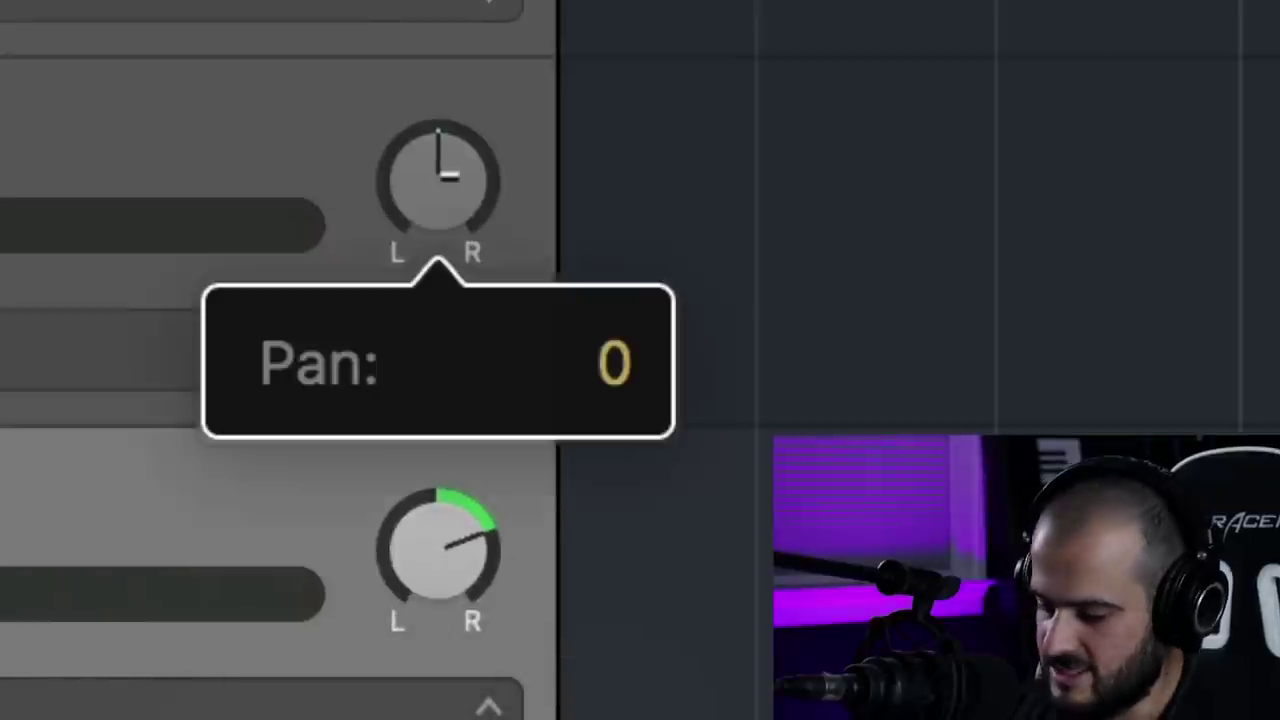
left_click_drag(440, 217, 426, 287)
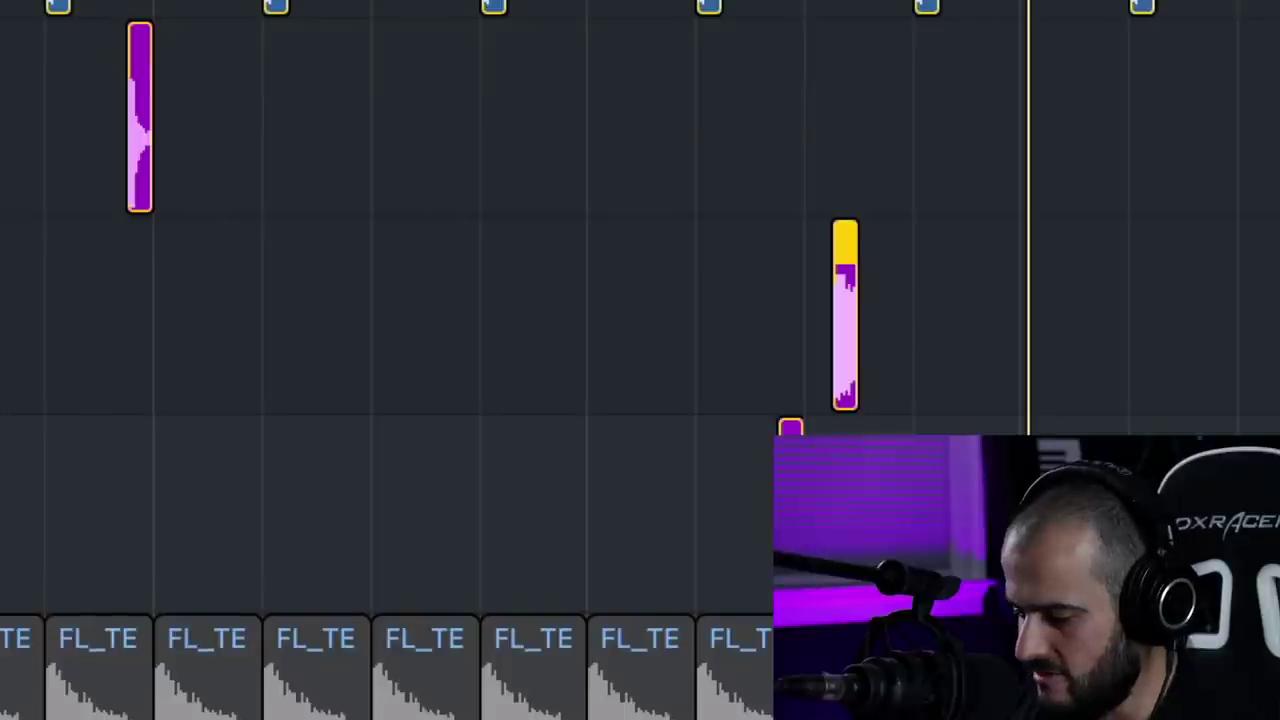
left_click_drag(2, 105, 1040, 525)
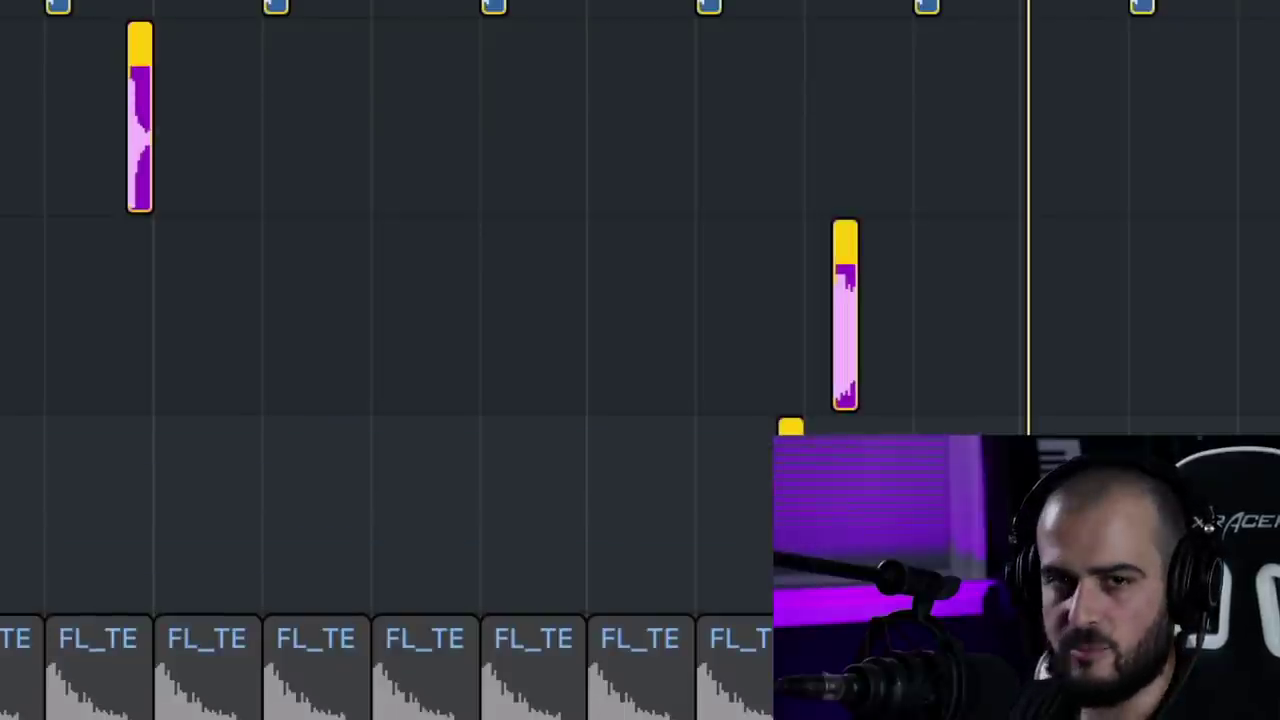